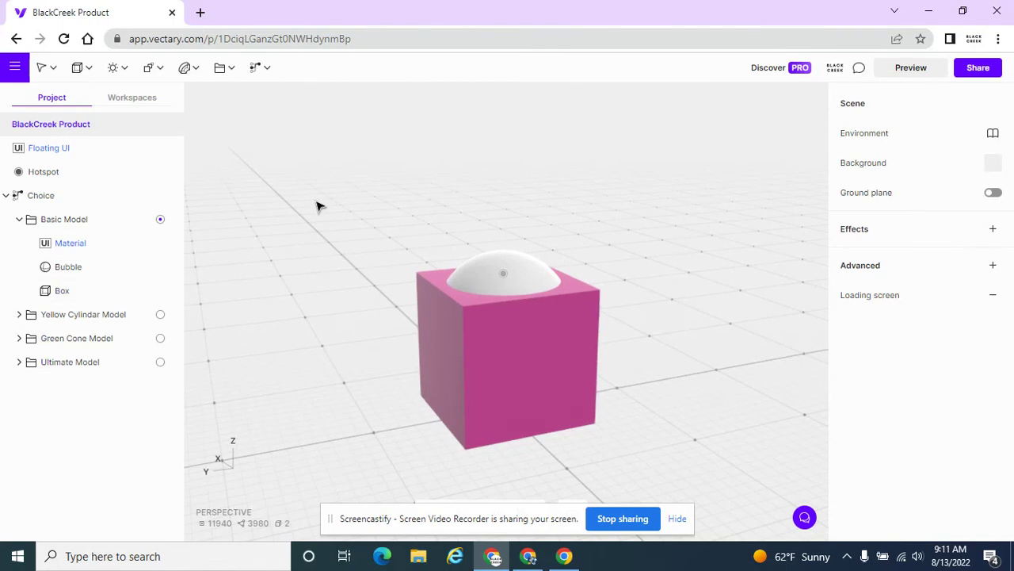
Add a second hotspot to the scene and position it low on the side face of the pink box.
click(260, 67)
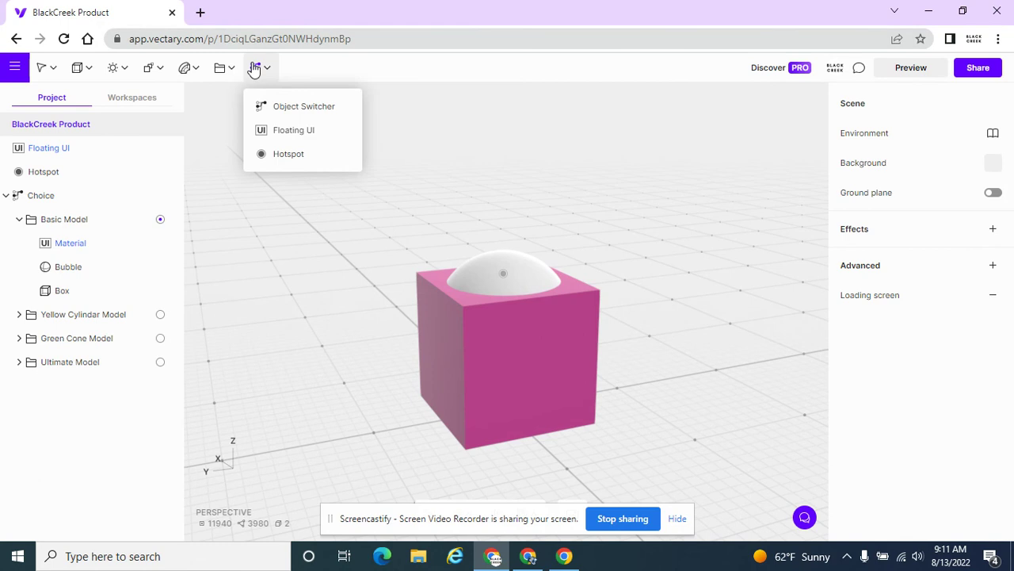
click(272, 156)
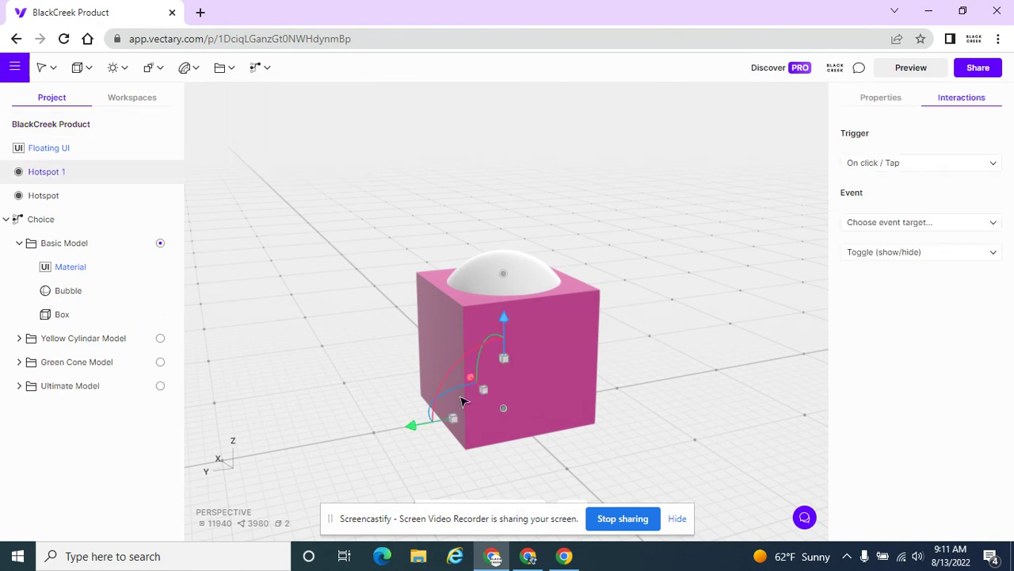
drag(412, 429, 348, 433)
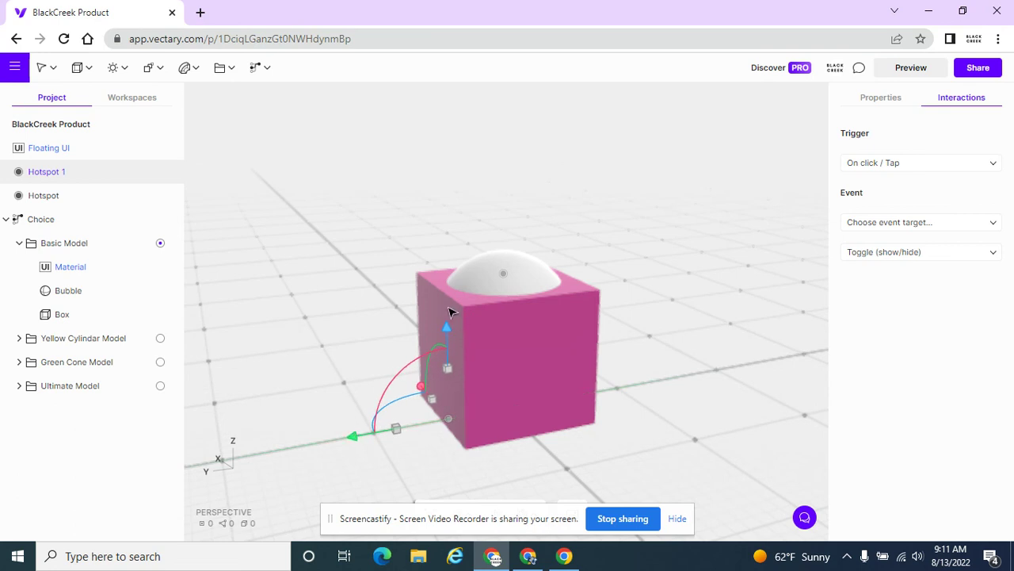
drag(449, 312, 441, 295)
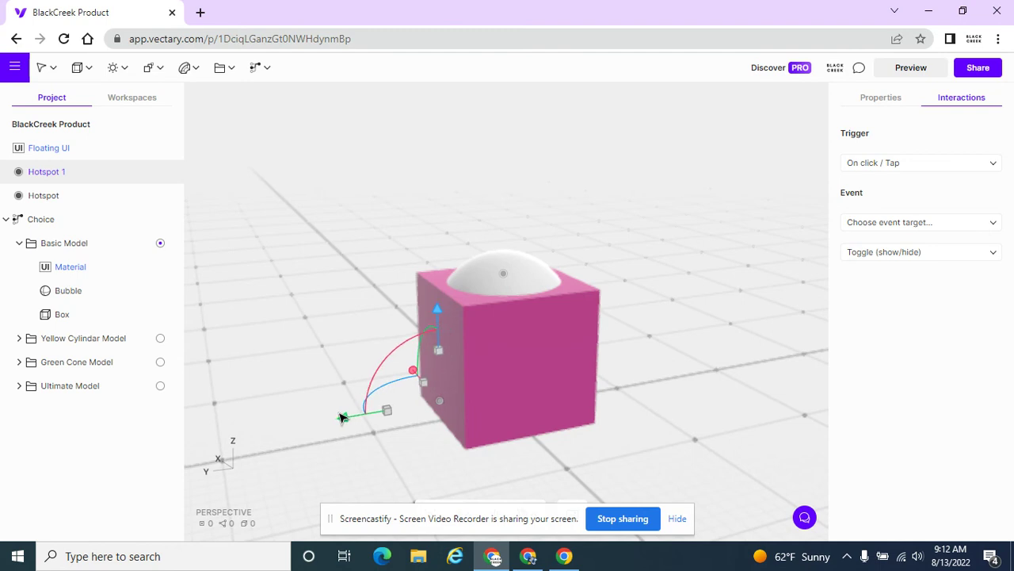
drag(342, 417, 362, 415)
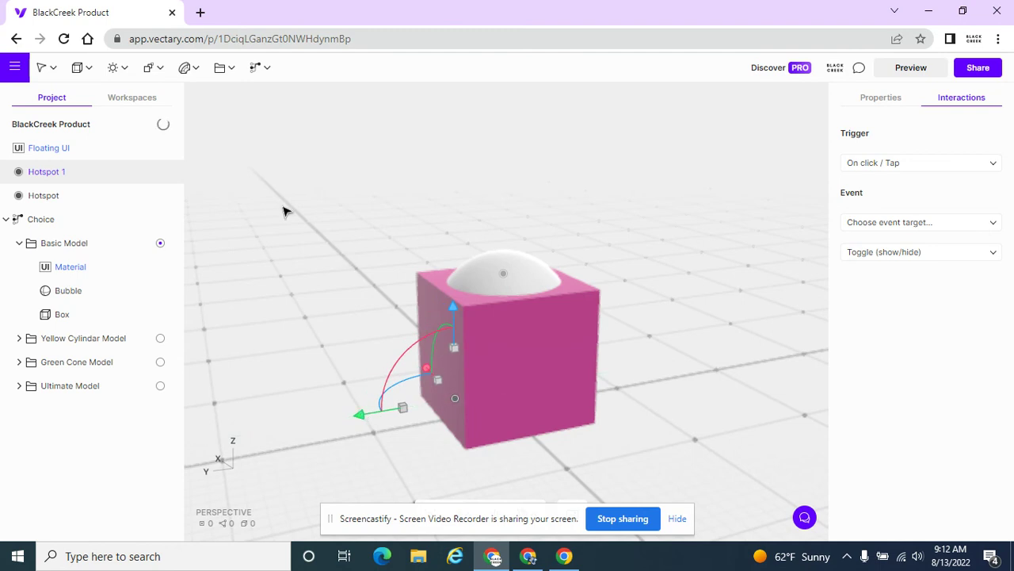
Rename the new hotspot as "Hotspot - Plastic Note".
double_click(85, 176)
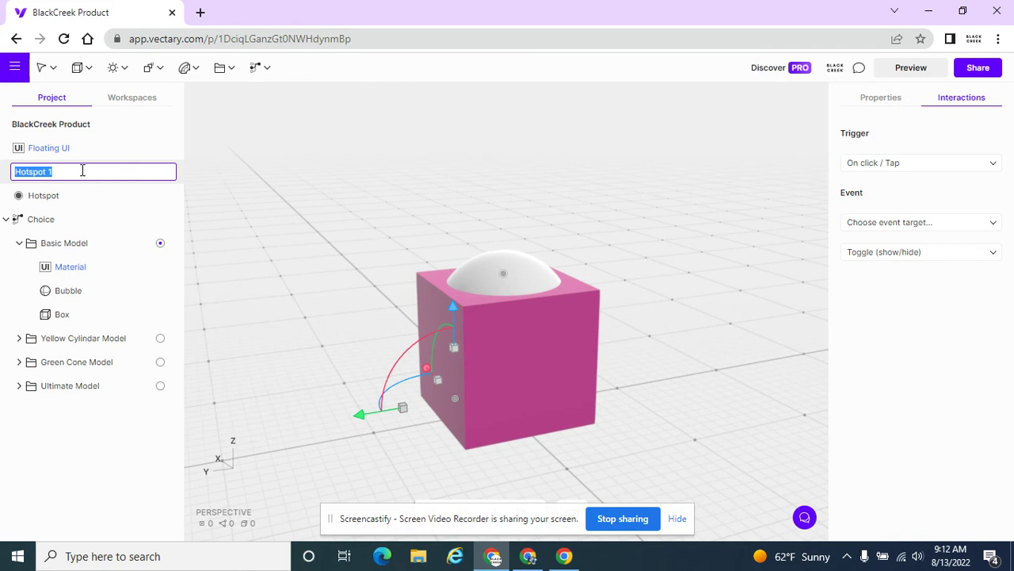
click(74, 169)
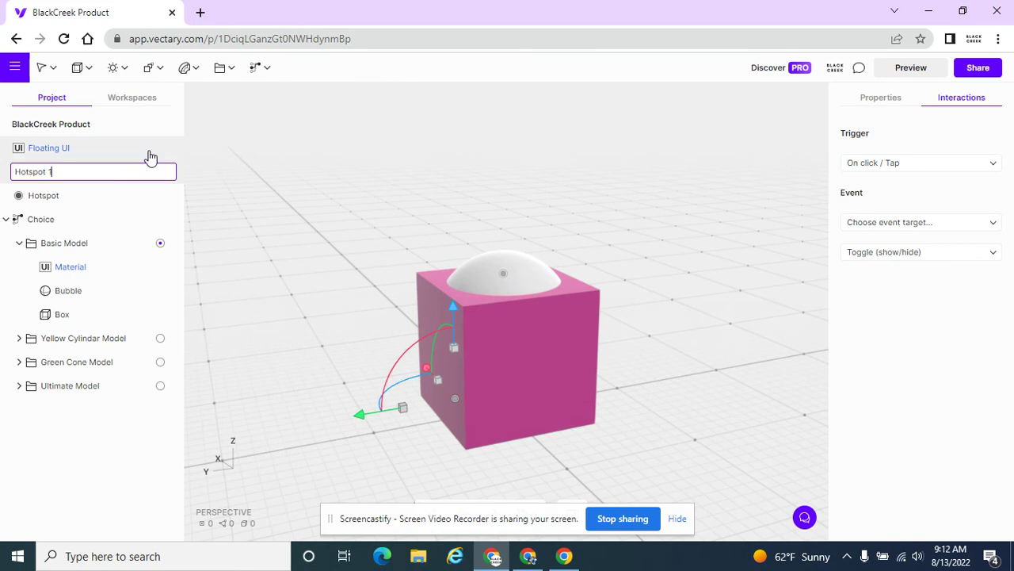
text(- Plastic Note)
key(Return)
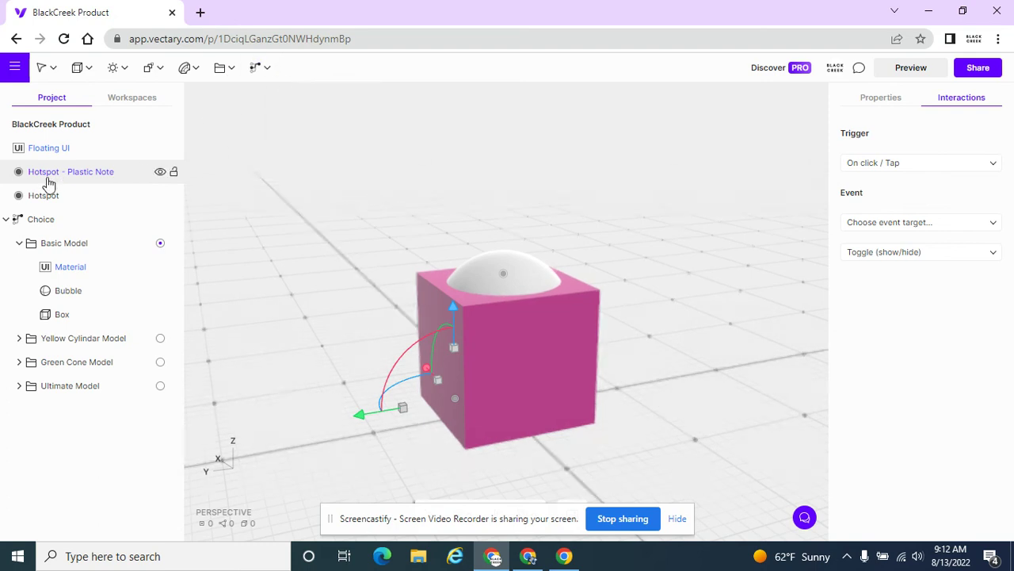
Add a new floating UI to the project and name it "Floating UI - Plastic Note".
mouse_move(259, 71)
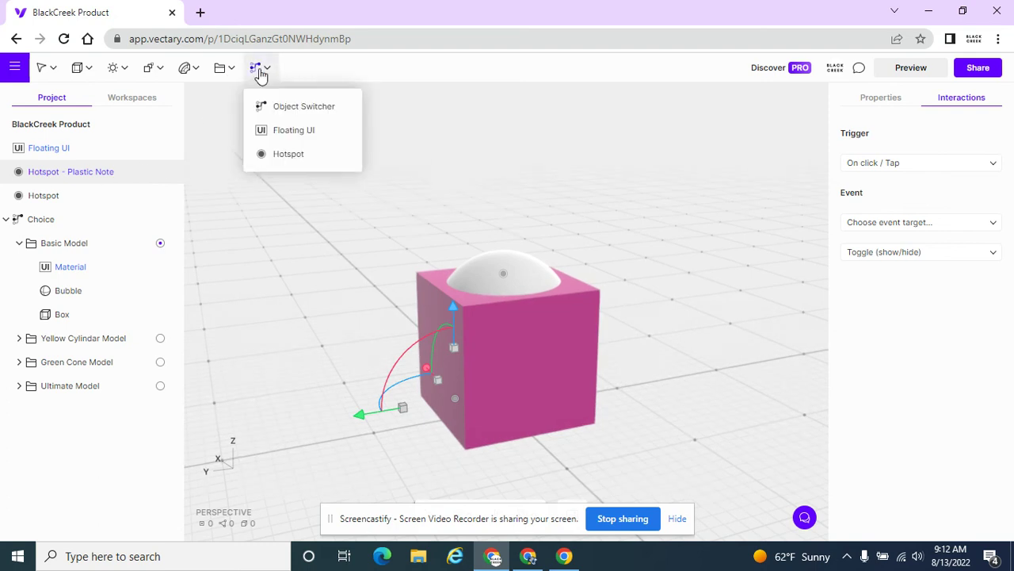
click(294, 133)
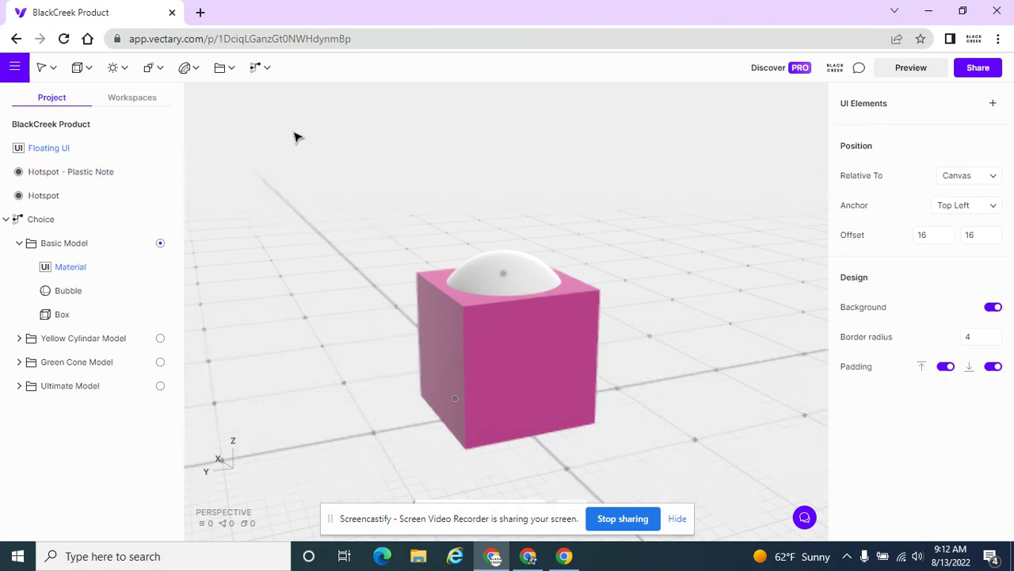
double_click(93, 175)
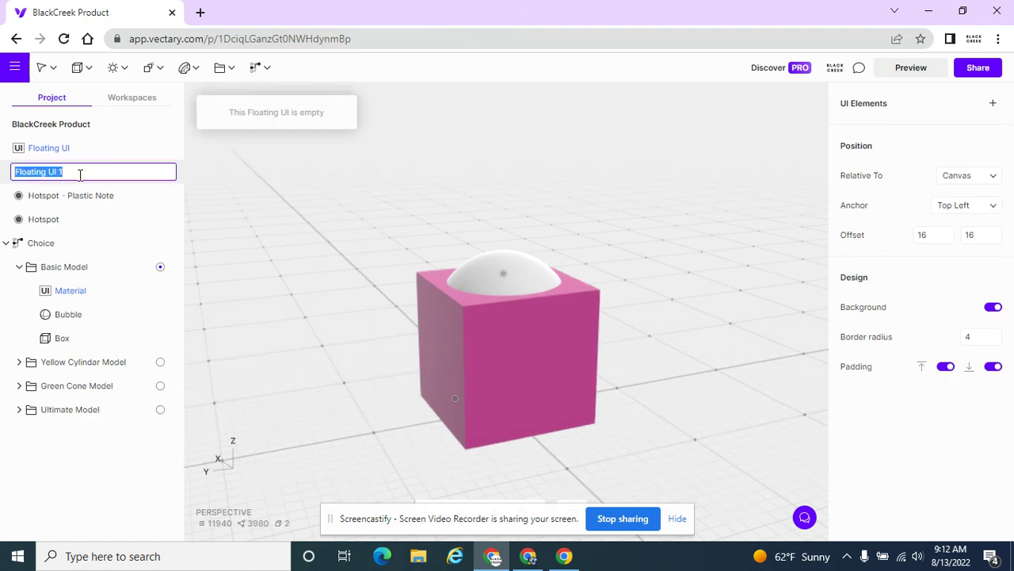
key(End)
key(BackSpace)
key(BackSpace)
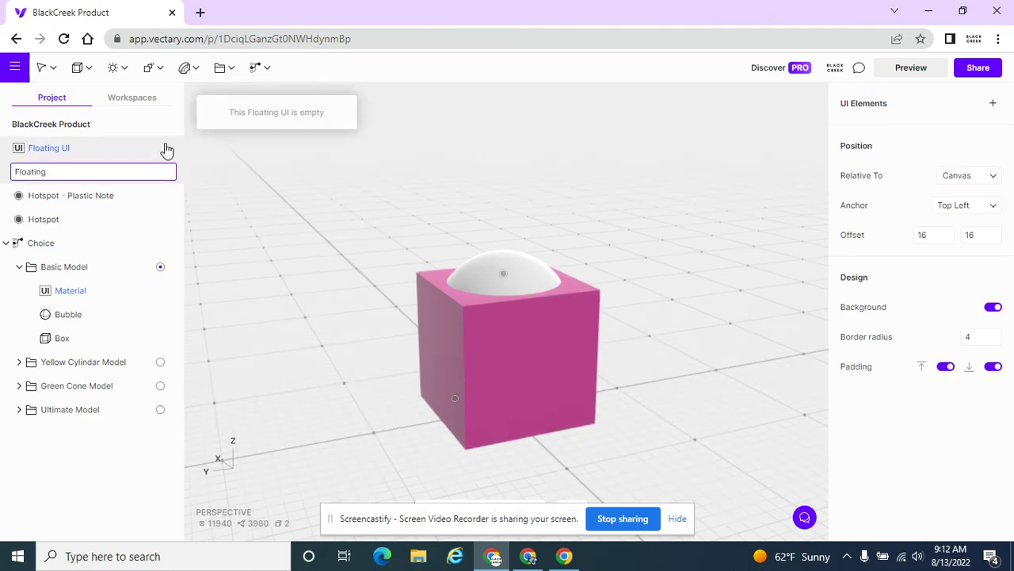
text(- Plastic Note)
key(Return)
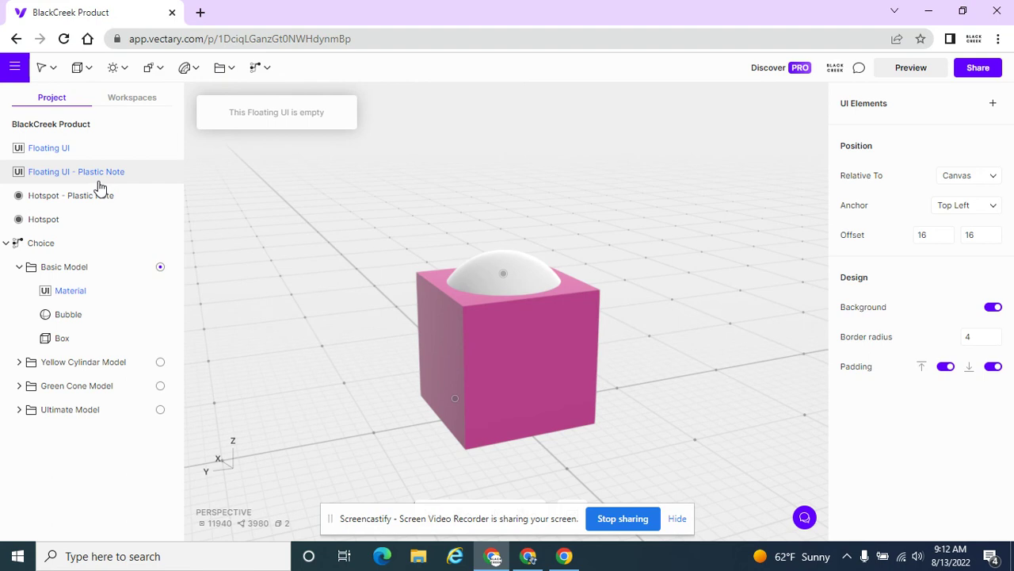
Add an image element to the plastic note UI and upload the Black Creek logo file "3" from the Desktop.
click(991, 103)
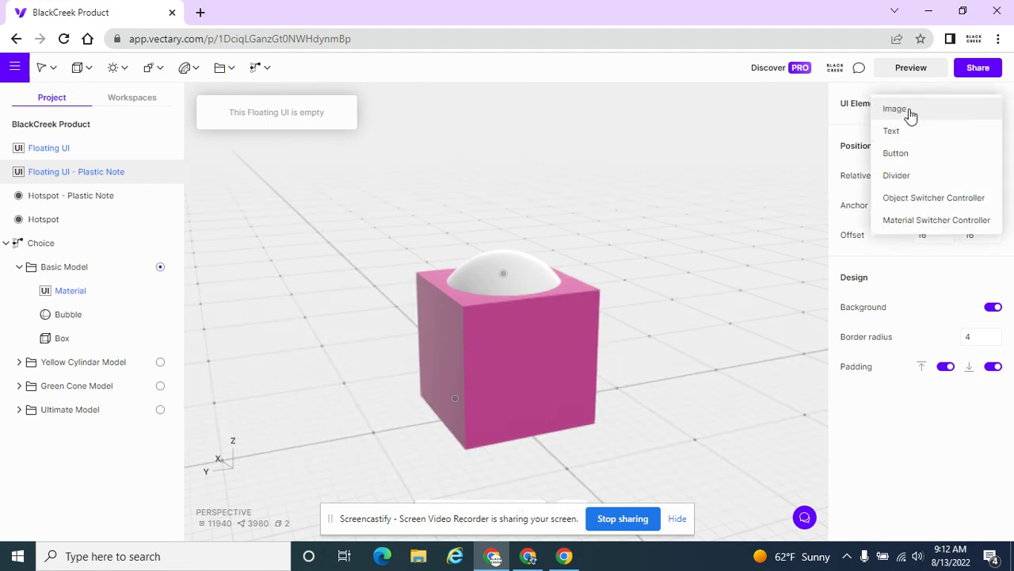
click(873, 117)
click(714, 141)
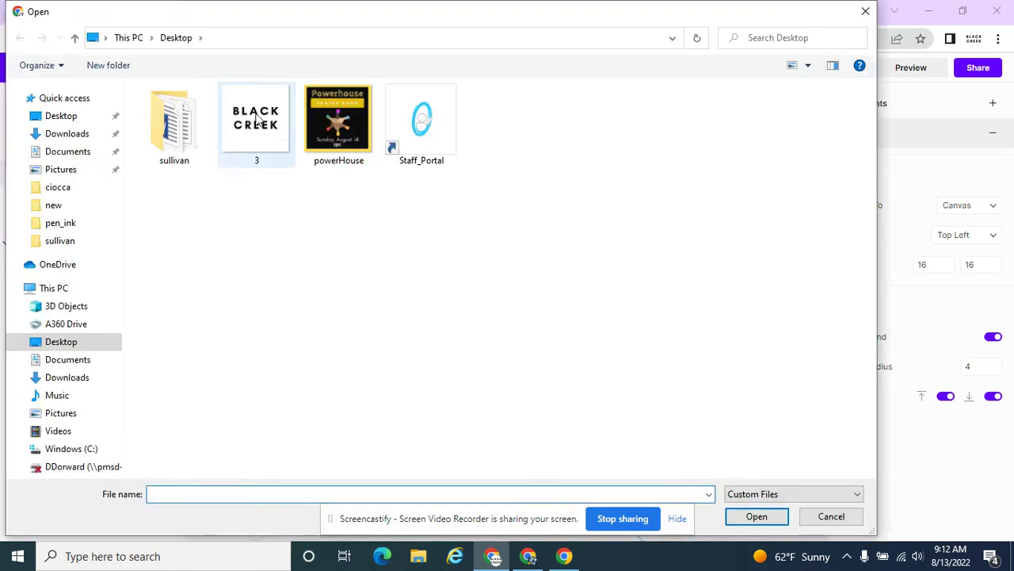
click(256, 117)
click(762, 516)
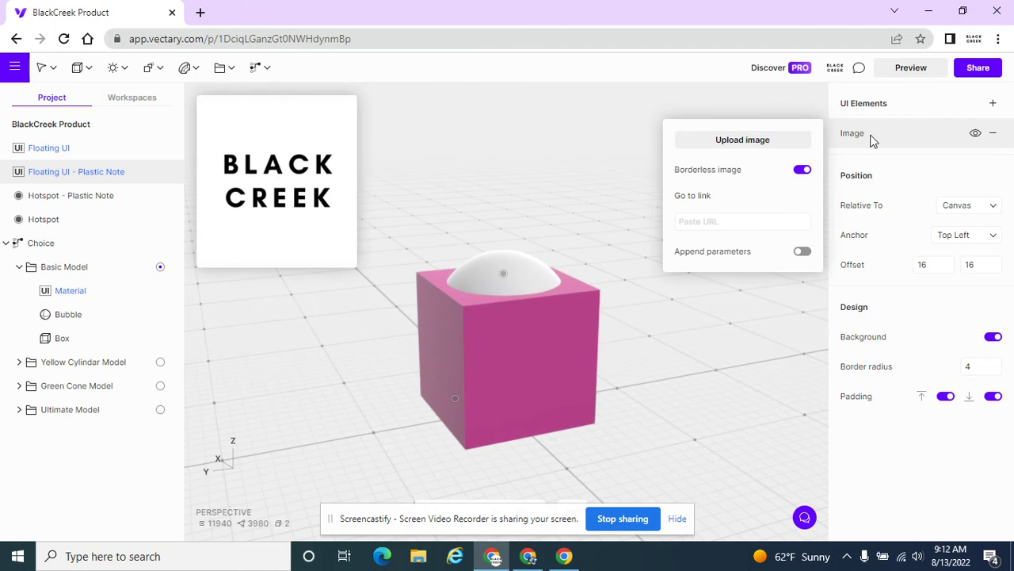
Add a paragraph text element to the note reading "Note: This box is made out of 100% recycled plastic.".
click(992, 103)
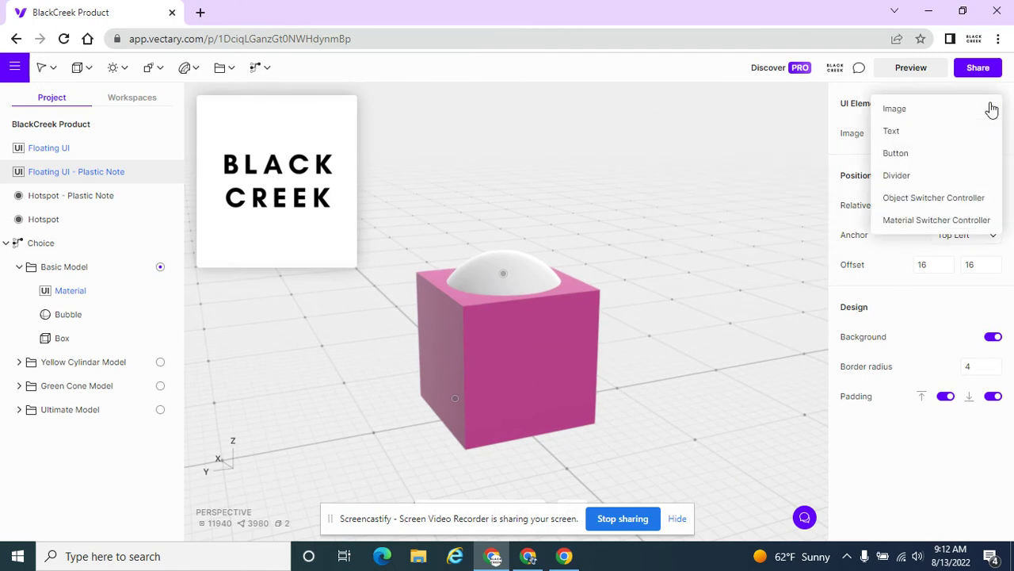
click(902, 132)
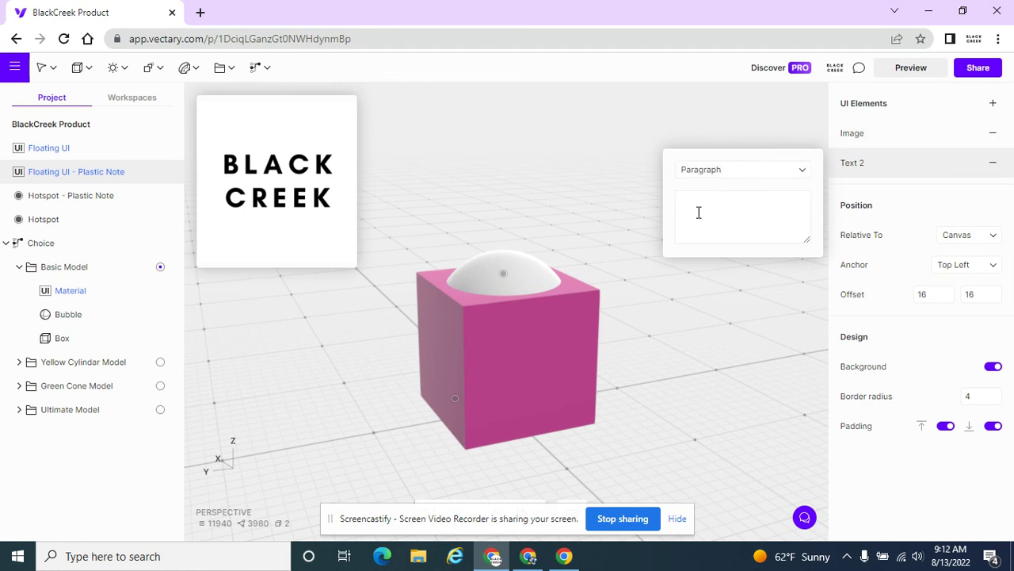
text(N)
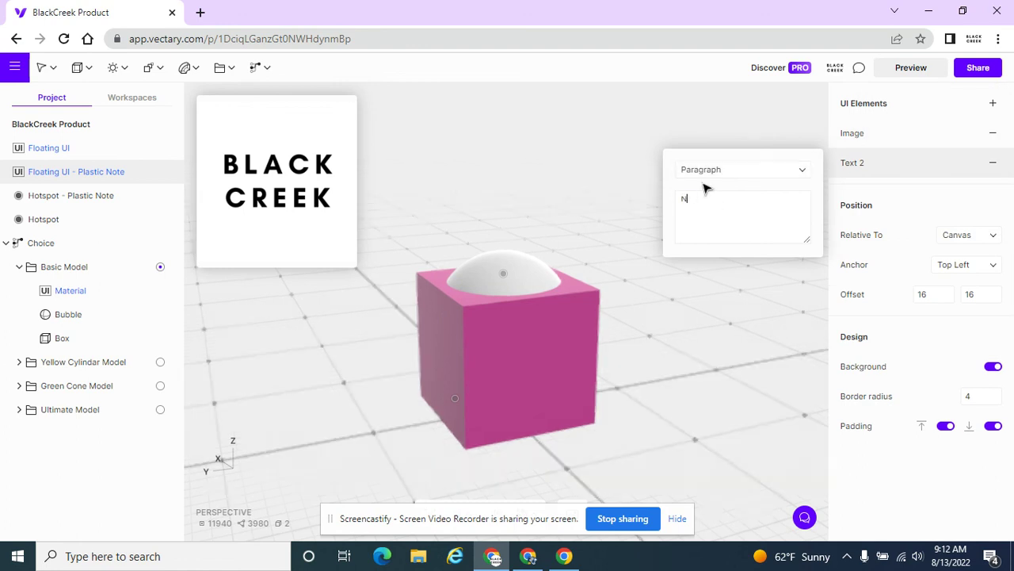
text(ote: This box)
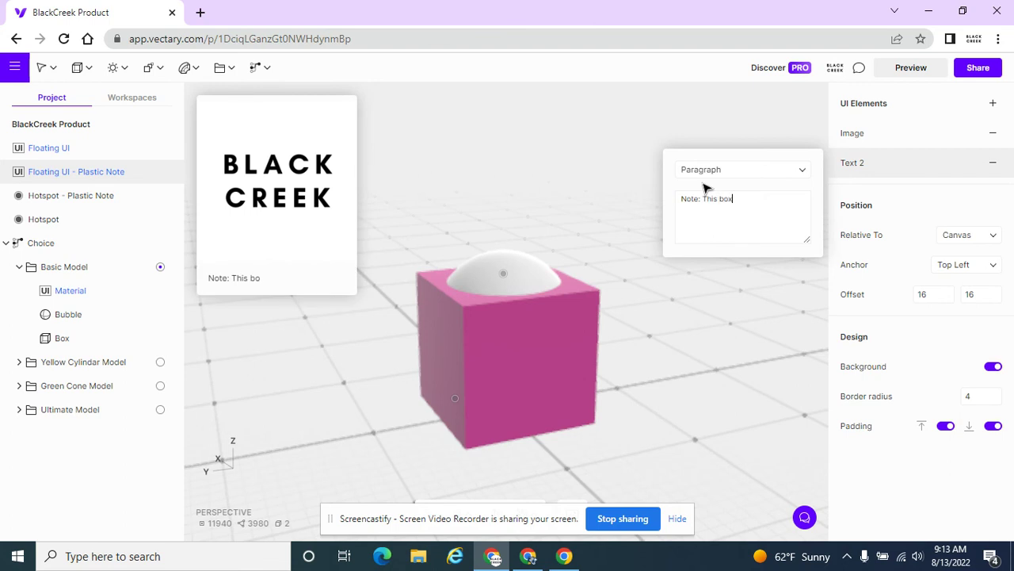
text( is made out of)
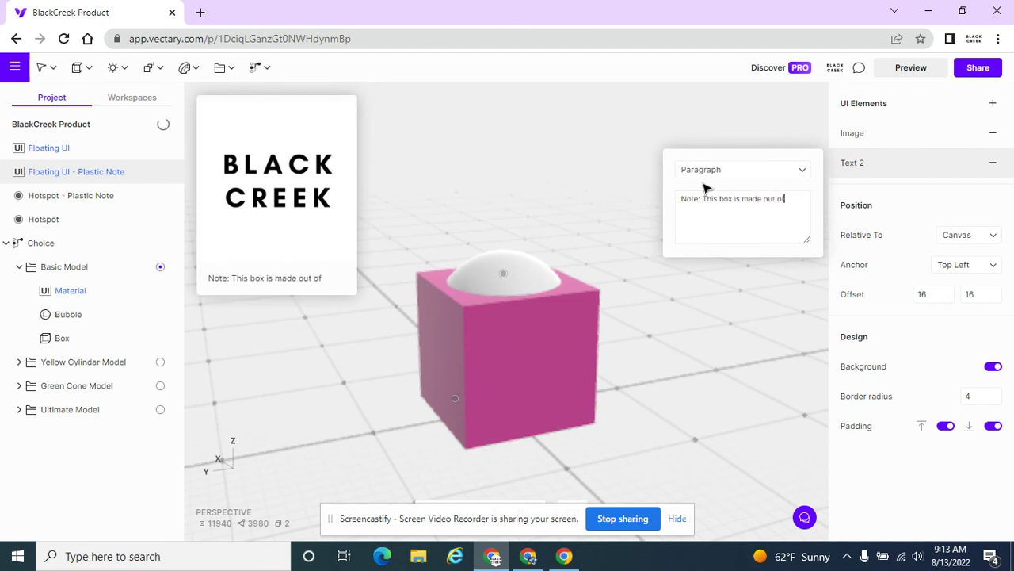
text( 100% plast)
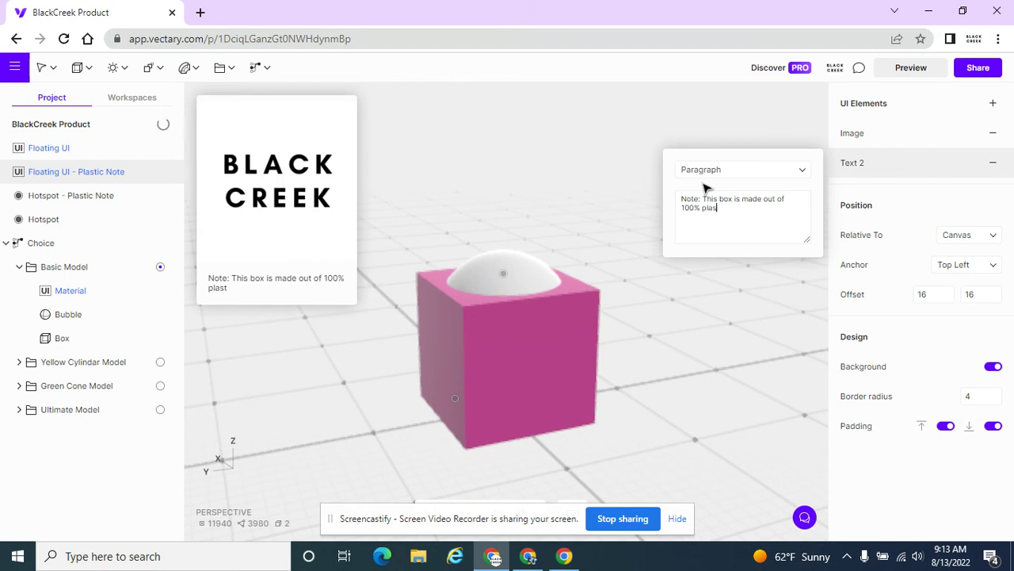
key(BackSpace)
key(BackSpace)
text(recycled)
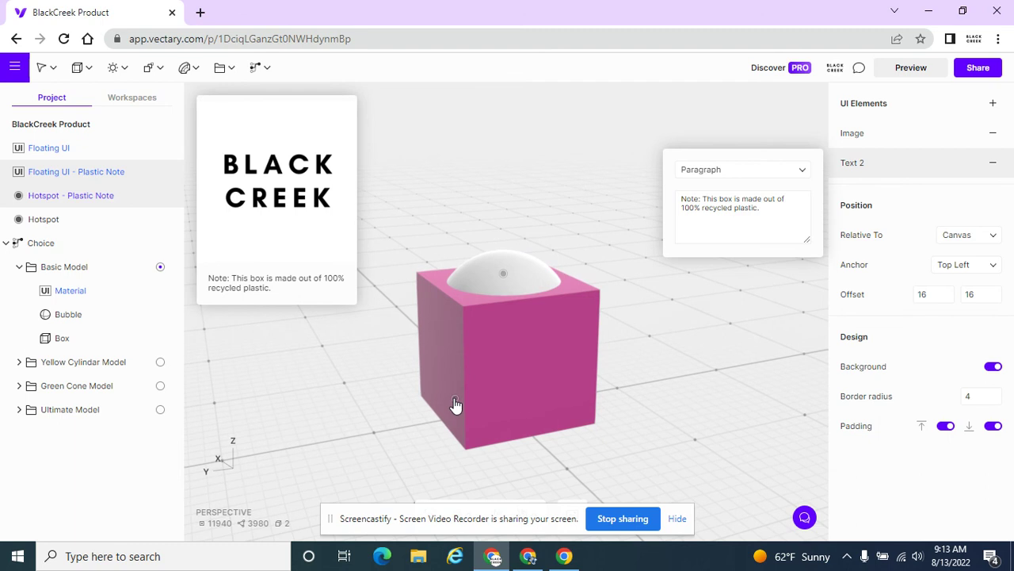
Set the plastic note UI's position relative to Interactions instead of the canvas.
click(968, 246)
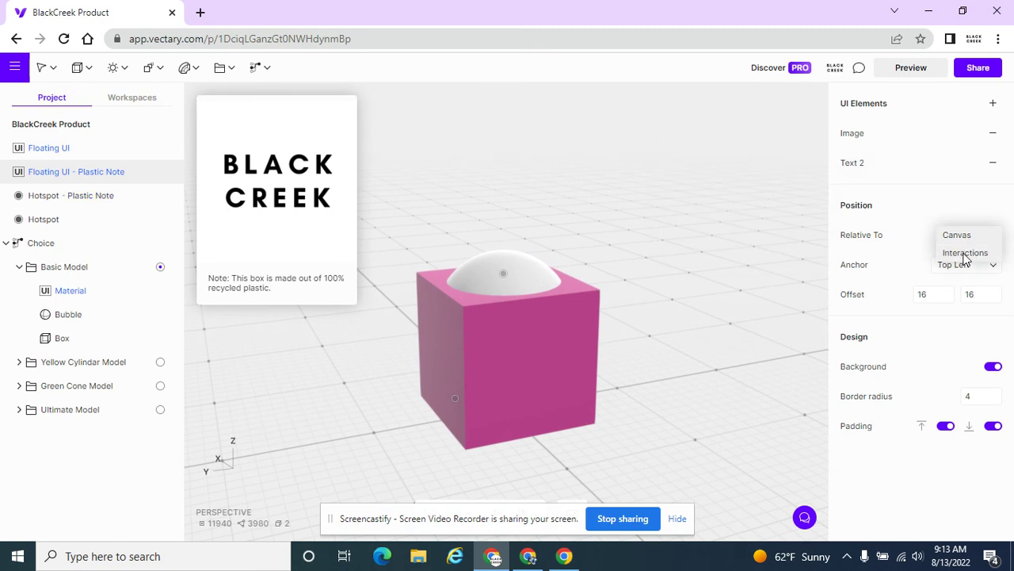
click(964, 253)
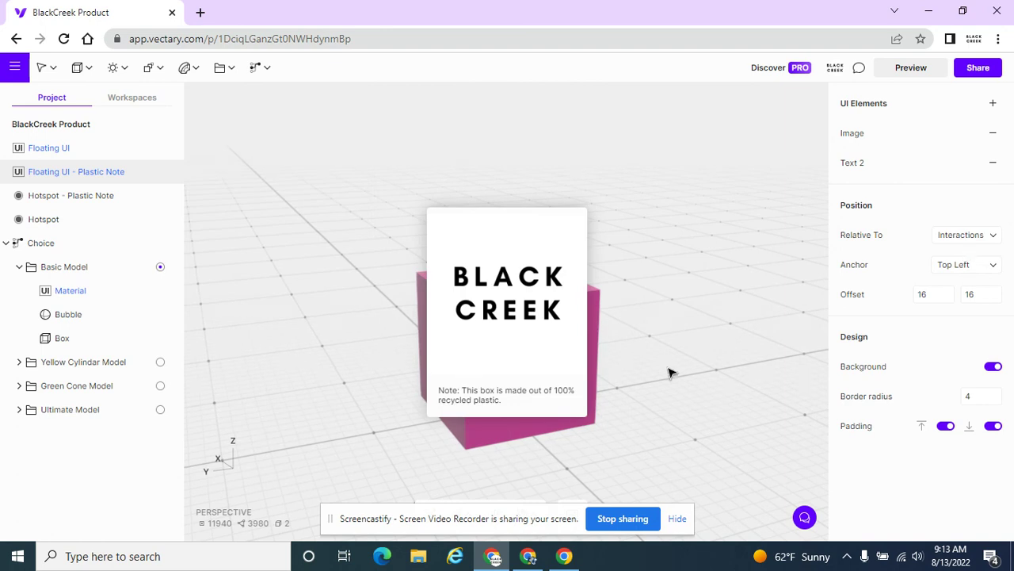
Make "Floating UI - Plastic Note" the event target of the plastic note hotspot's On click / Tap interaction.
drag(668, 373, 805, 335)
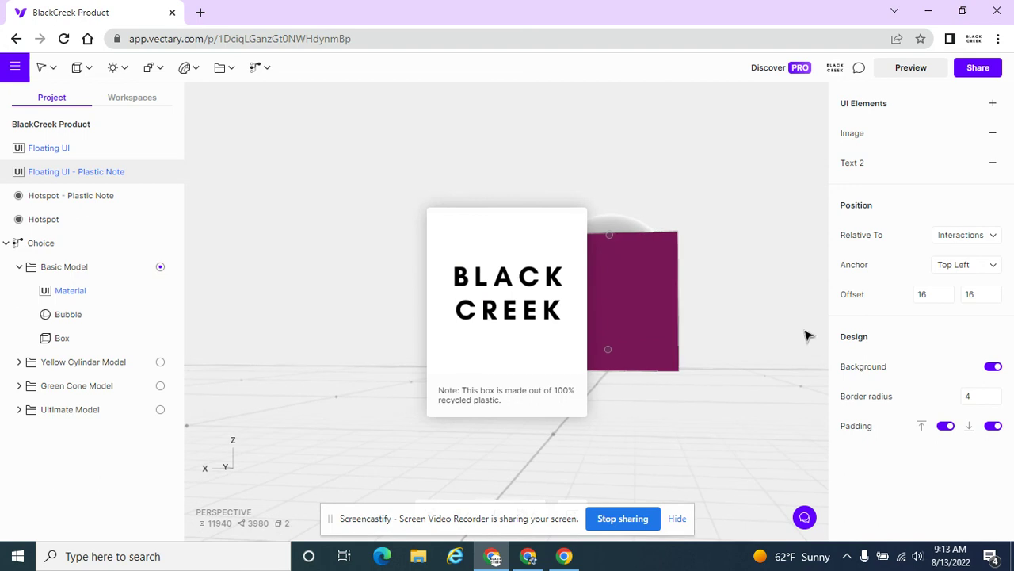
click(626, 358)
click(610, 353)
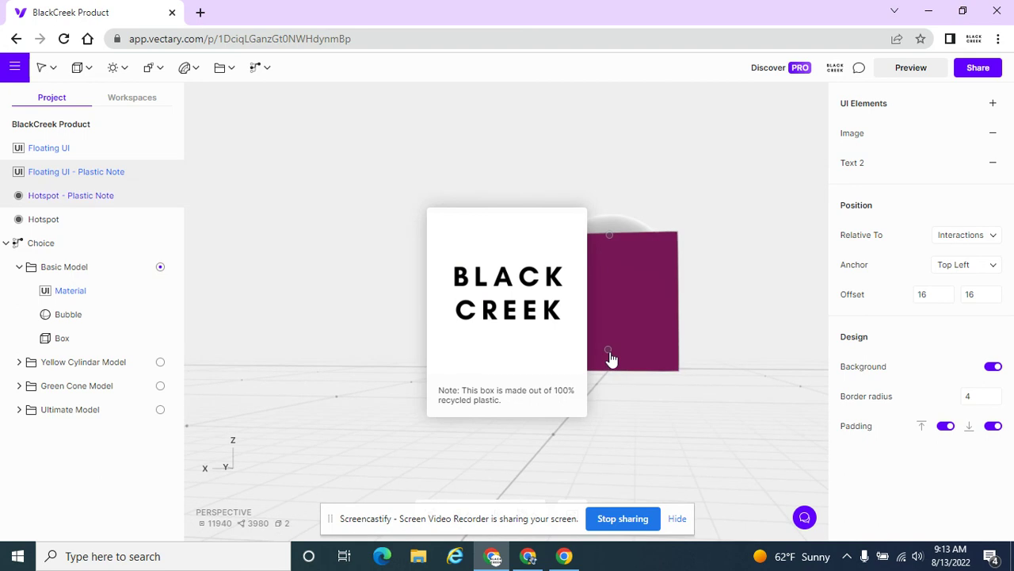
click(610, 355)
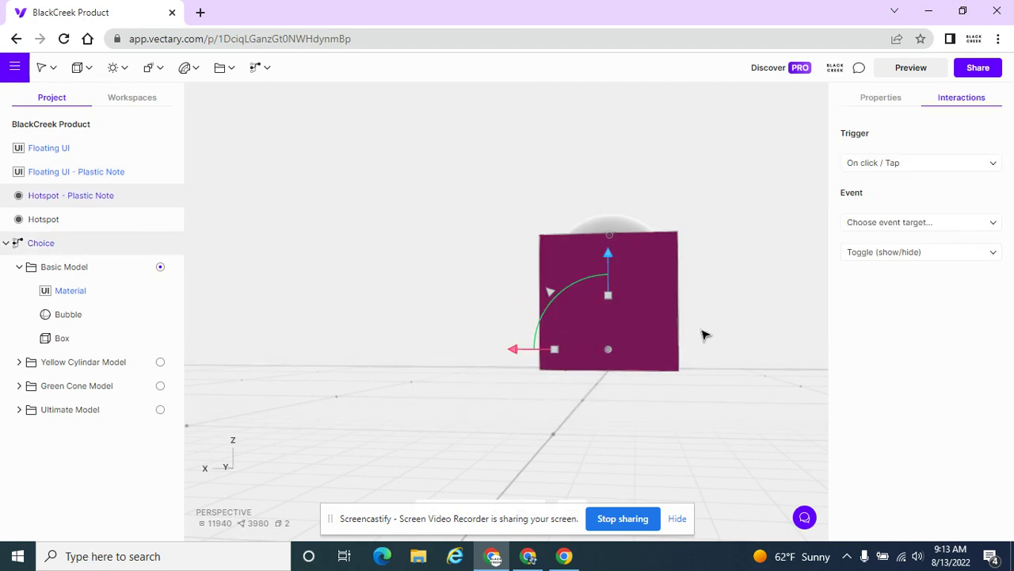
click(607, 353)
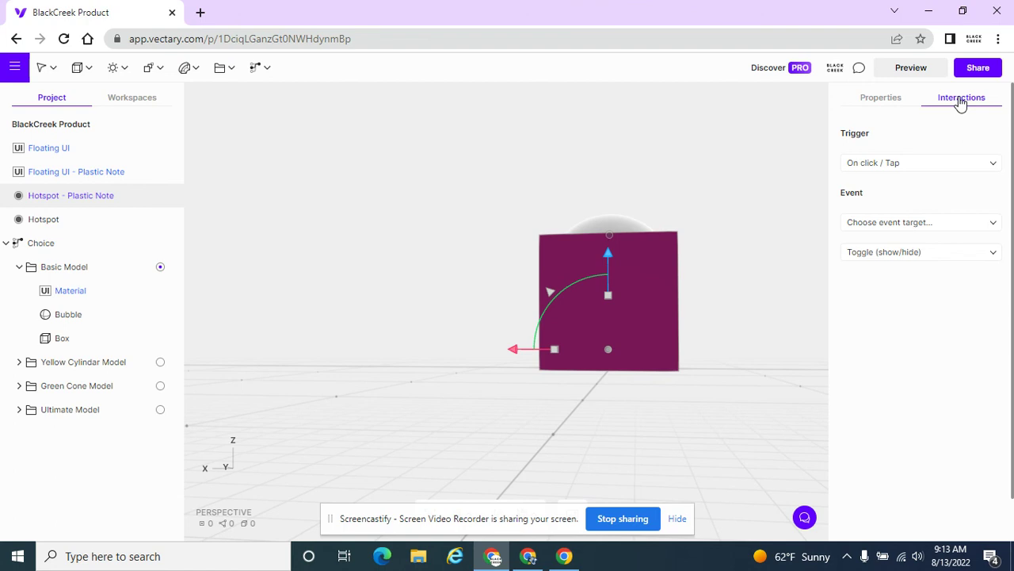
click(77, 175)
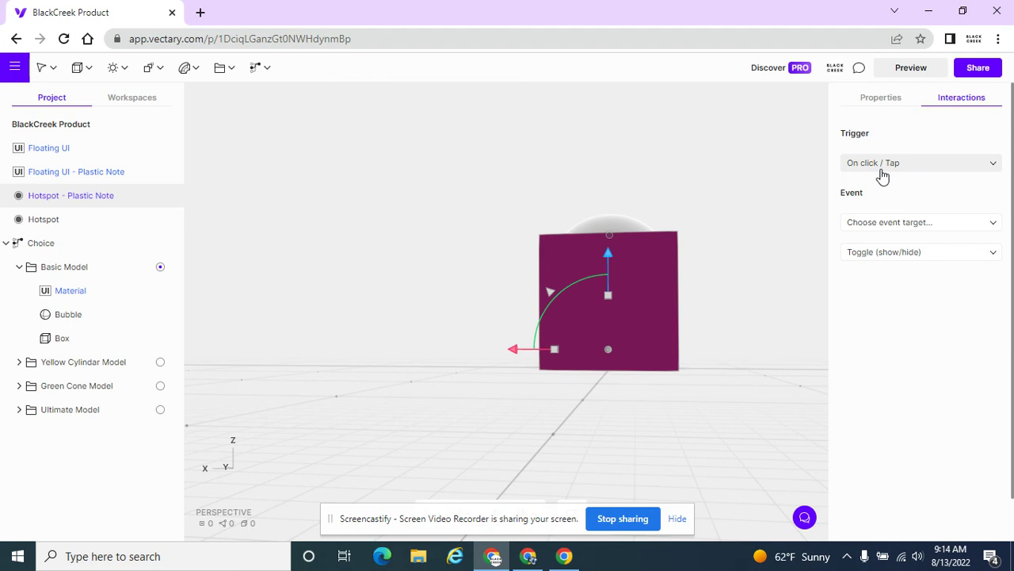
click(869, 225)
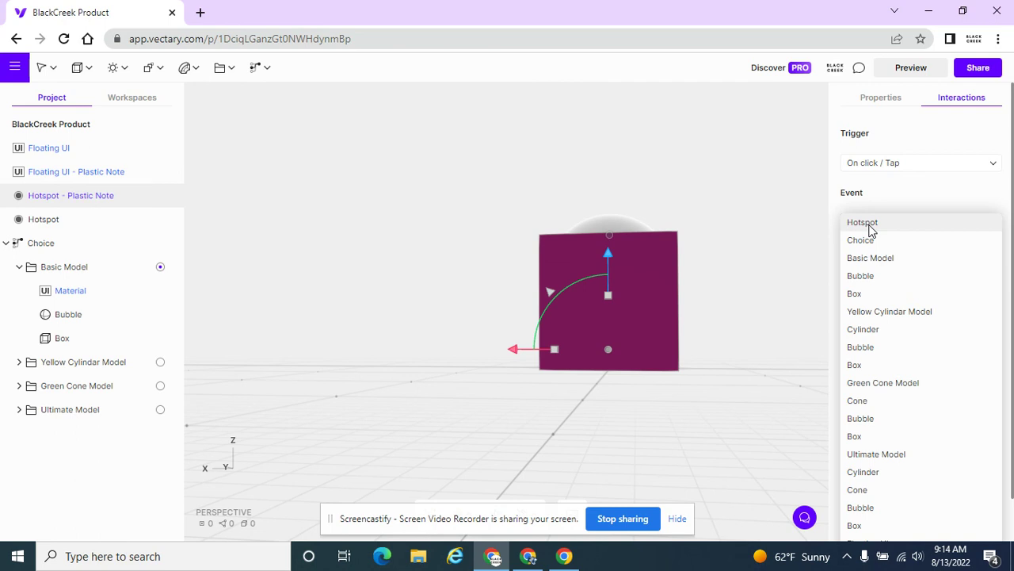
scroll(885, 310, down, 1)
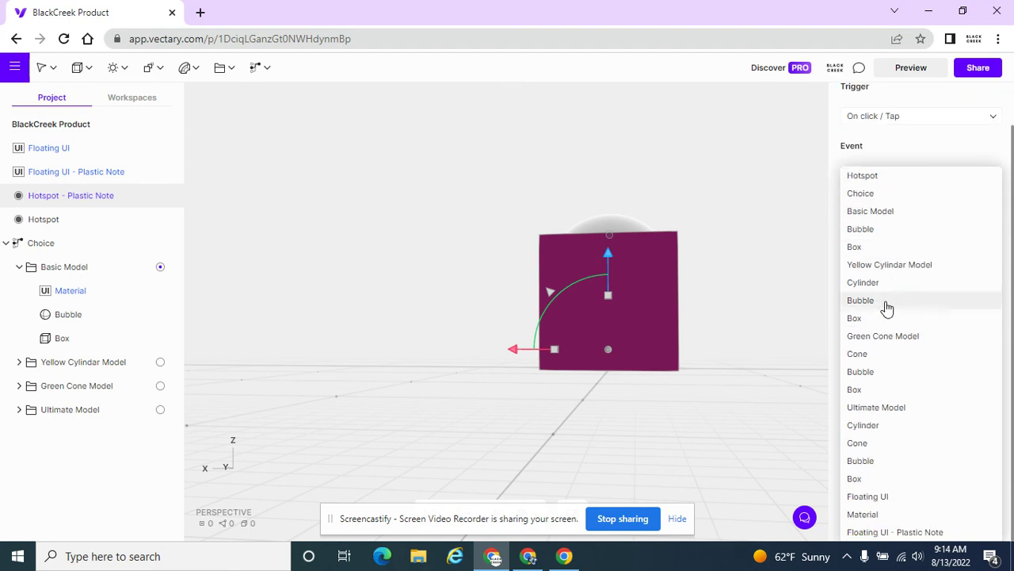
click(917, 531)
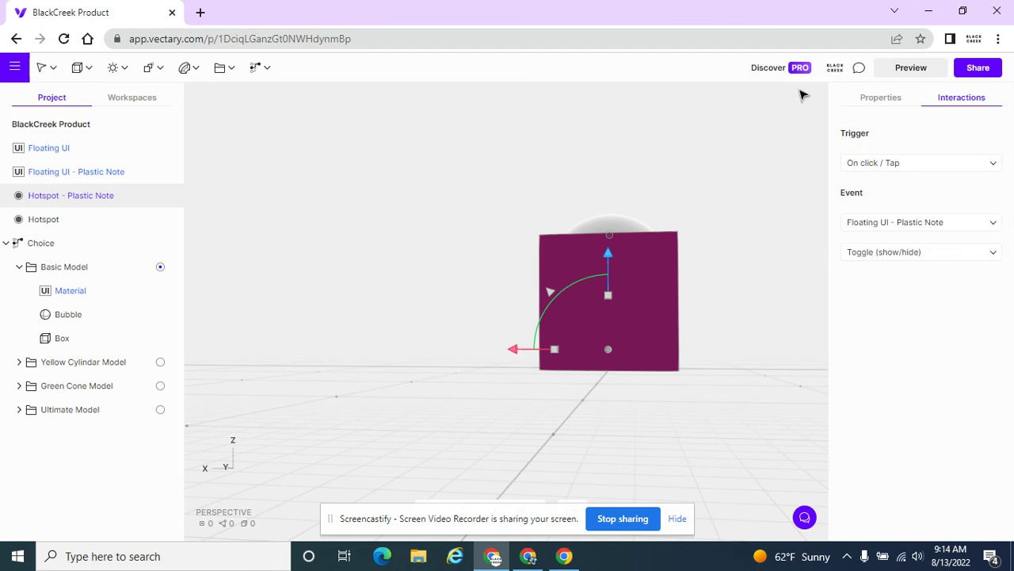
Preview the project and test opening the plastic note from its hotspot and closing it again.
click(909, 69)
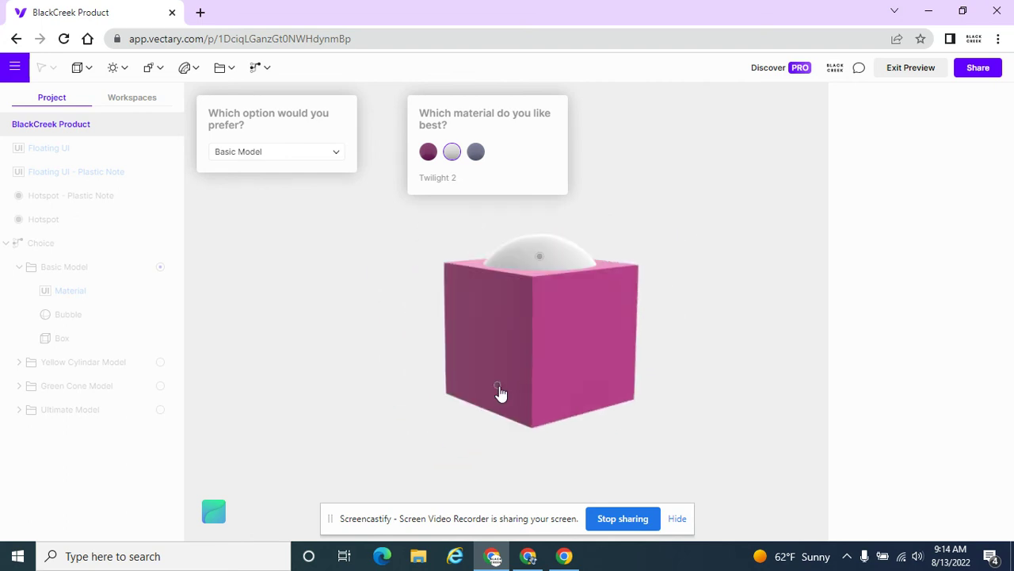
click(499, 390)
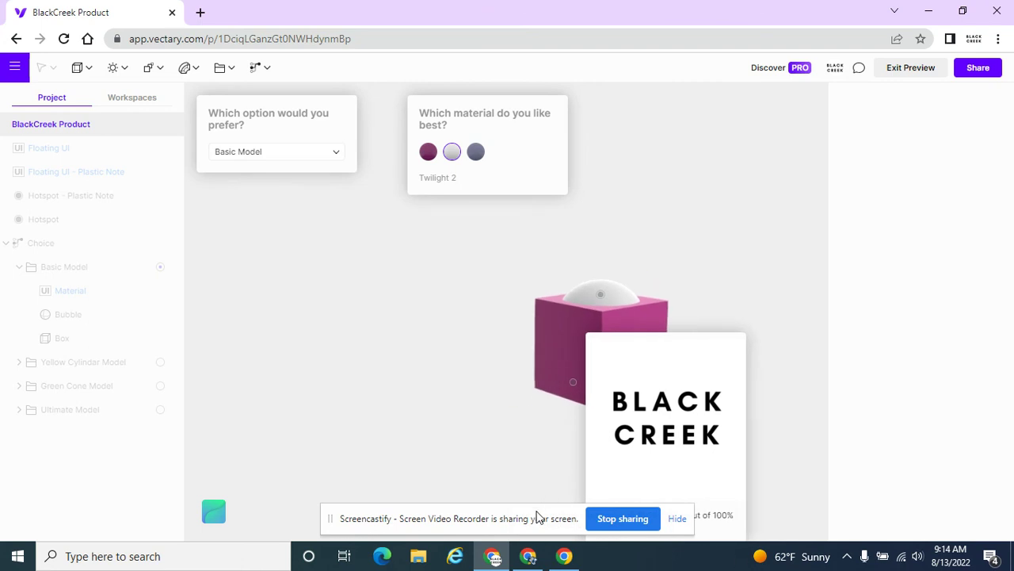
drag(536, 516, 410, 520)
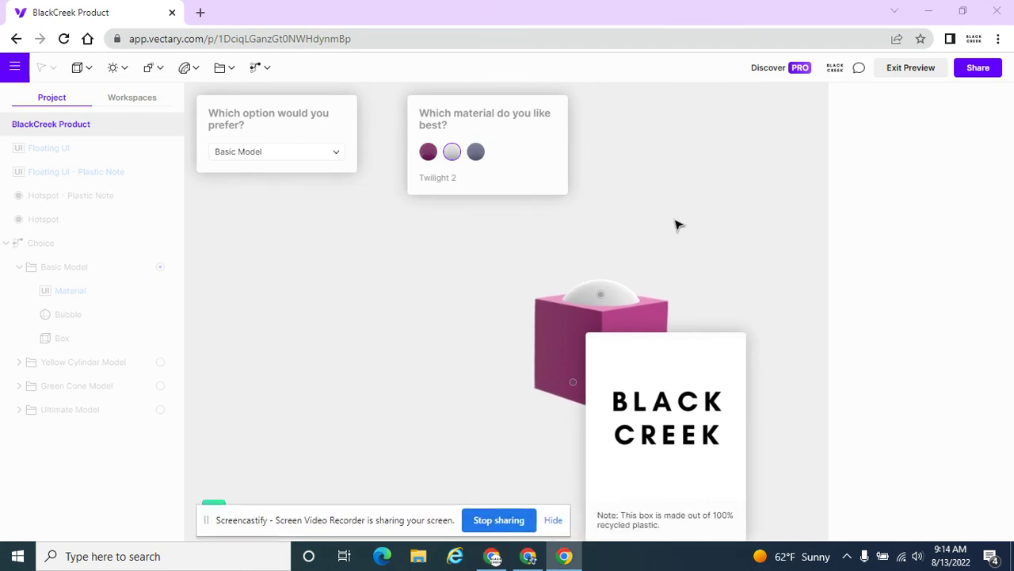
scroll(698, 274, up, 3)
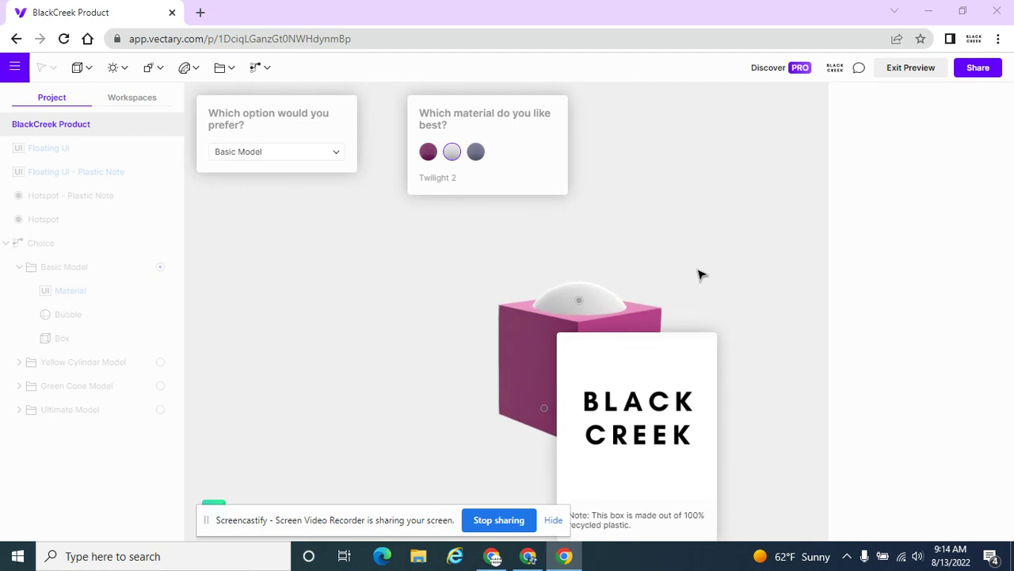
click(550, 222)
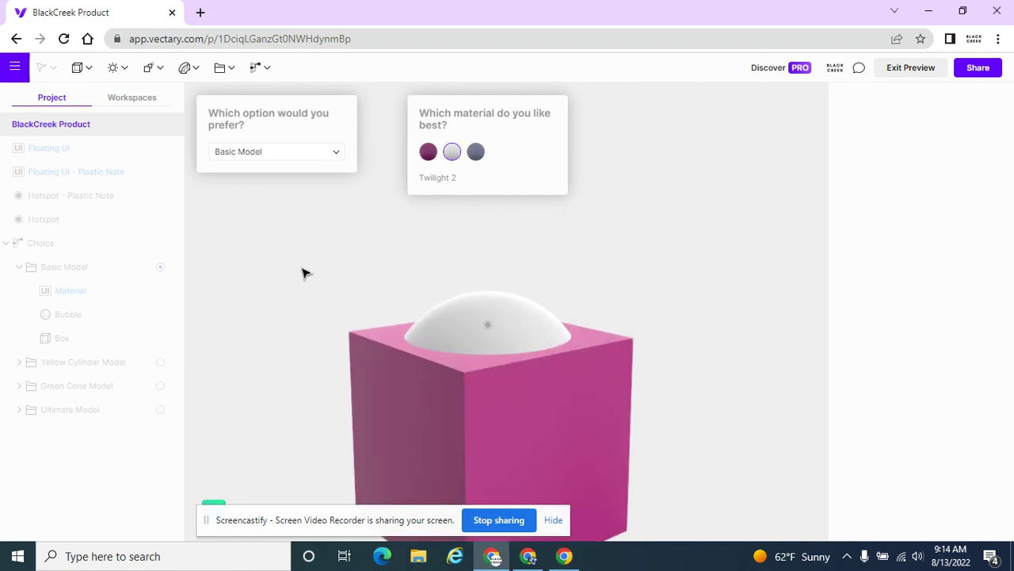